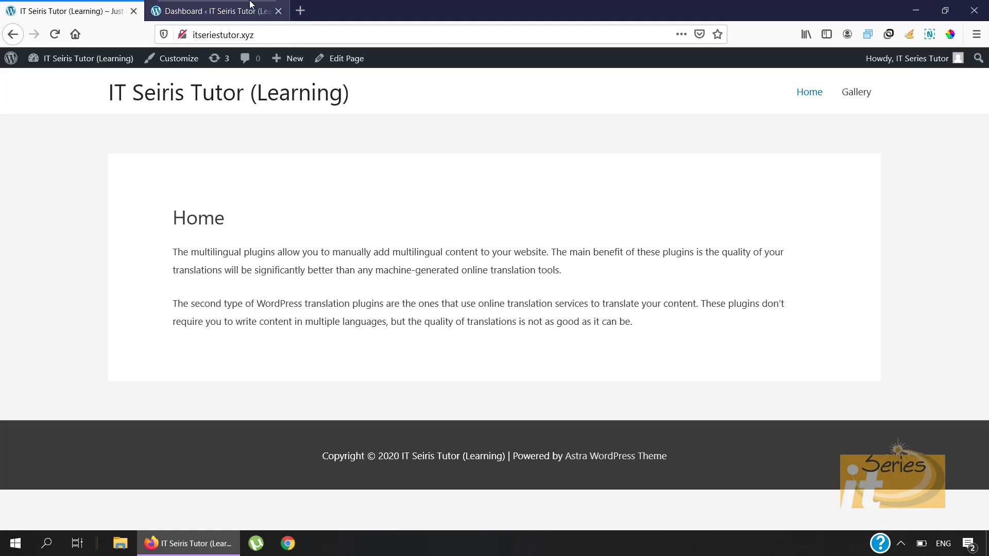
Step: In the WordPress dashboard, search the plugin directory for "gtranslate" to add a new plugin
left_click(210, 11)
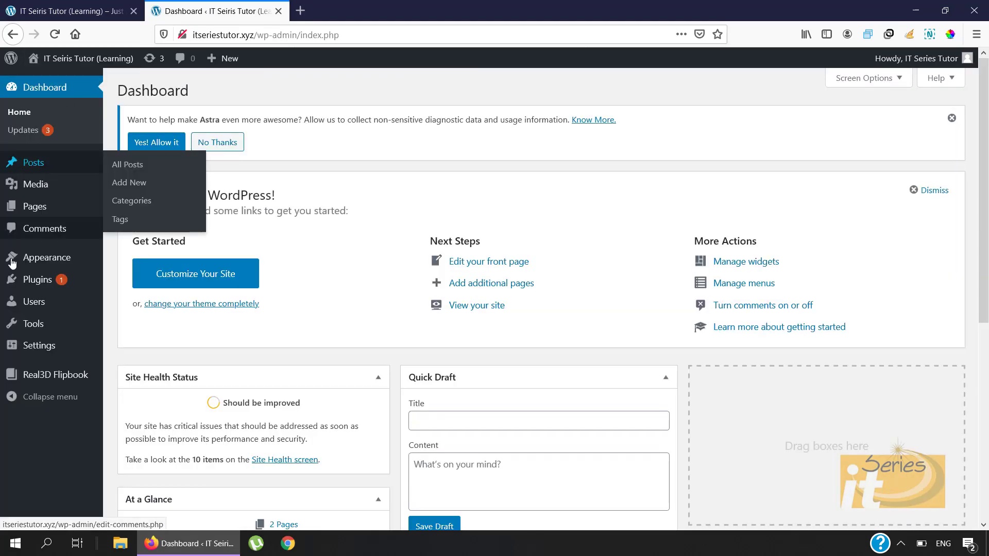
mouse_move(28, 282)
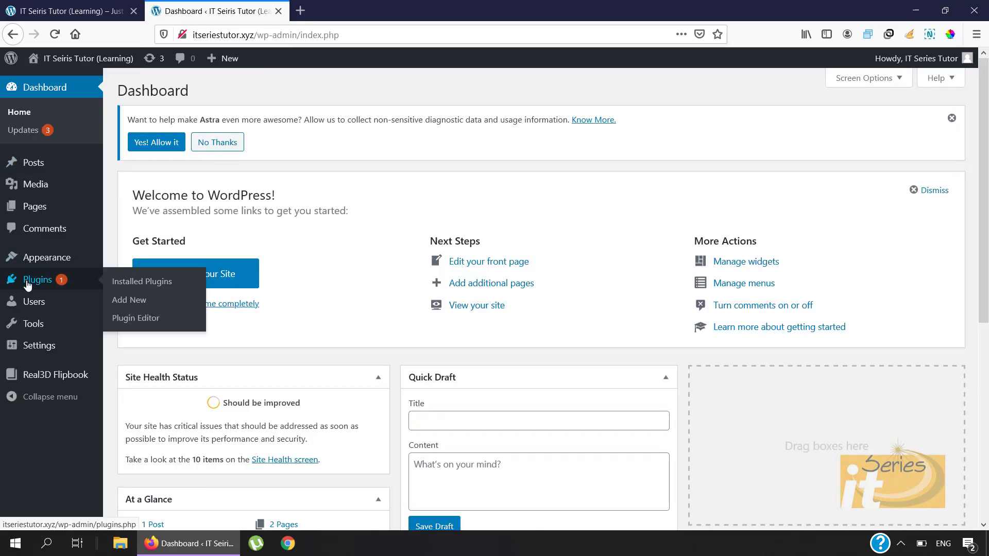
left_click(132, 300)
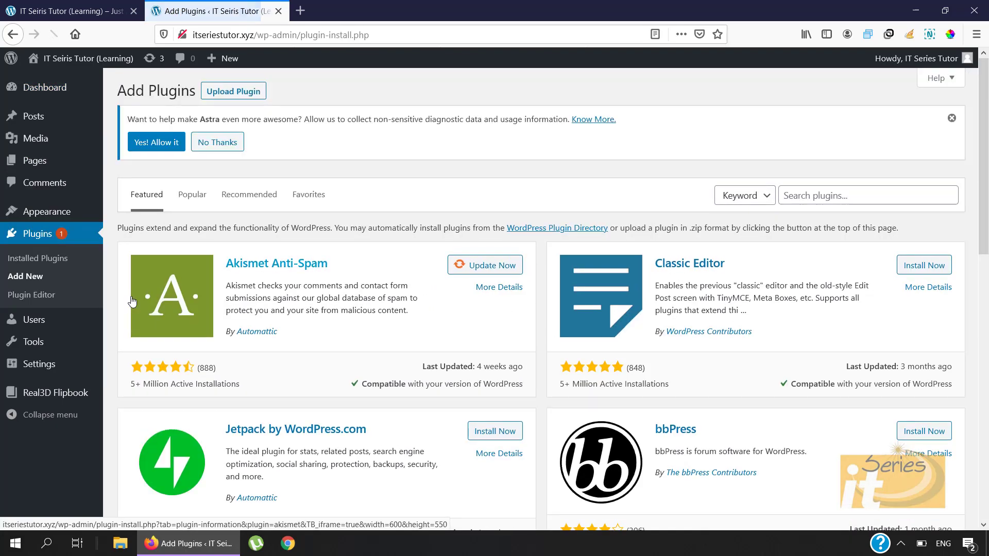
left_click(803, 195)
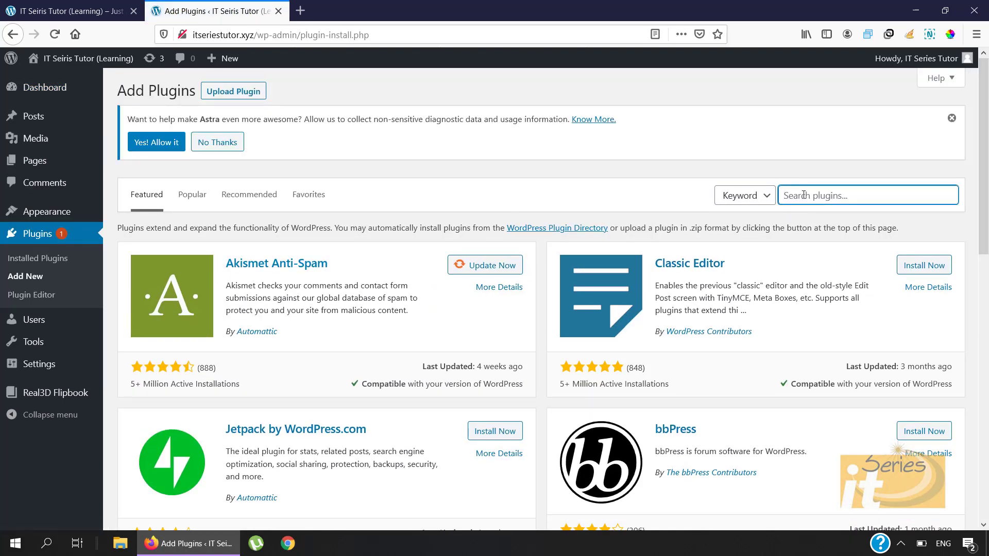
type("gtransl")
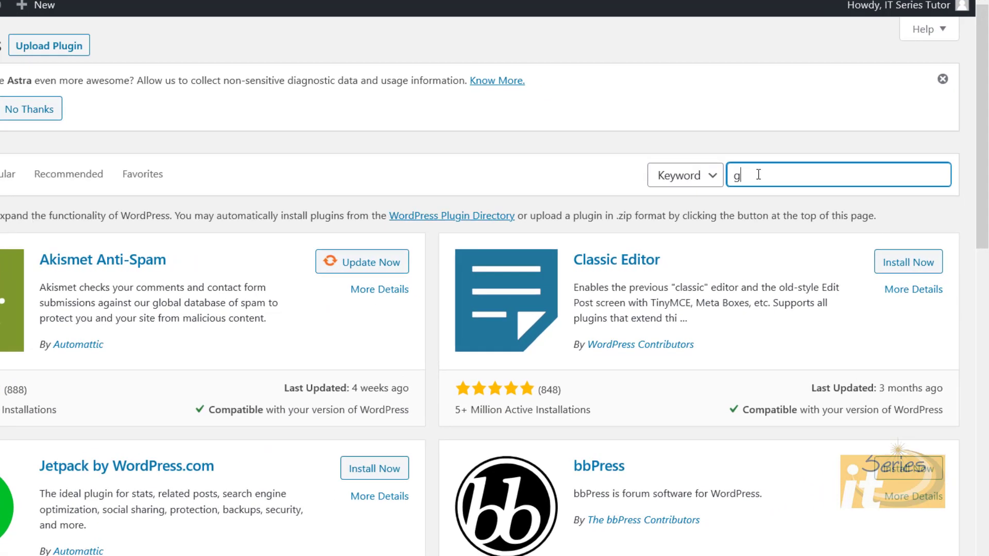
type("ate")
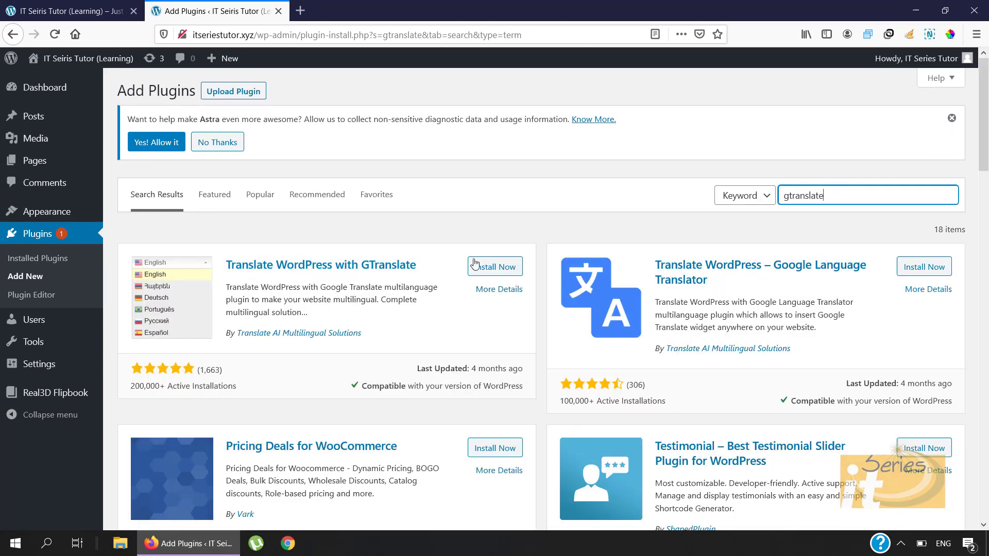
Step: Install and activate the plugin Translate WordPress with GTranslate
left_click(503, 265)
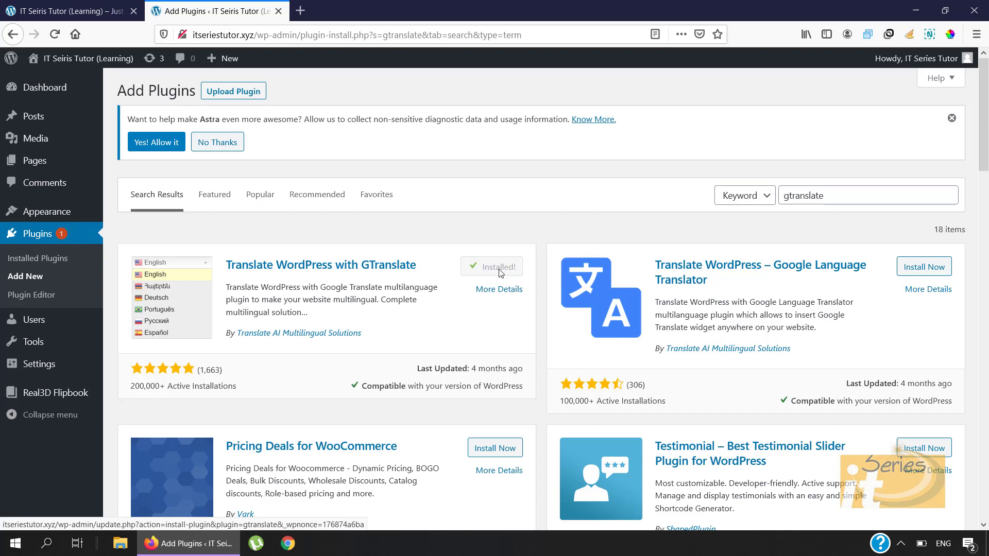
left_click(500, 272)
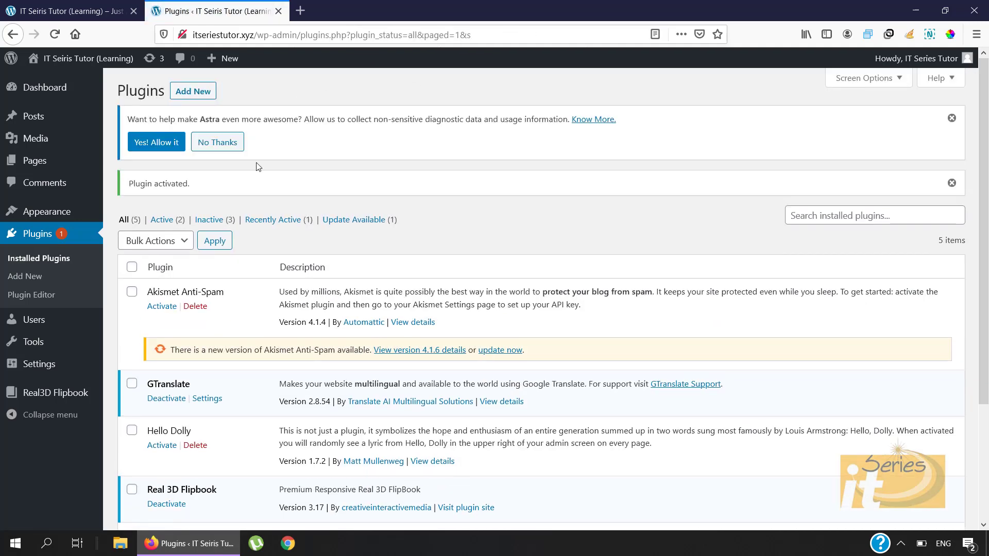
Step: Open the settings page of the GTranslate plugin
scroll(201, 443, "down", 1)
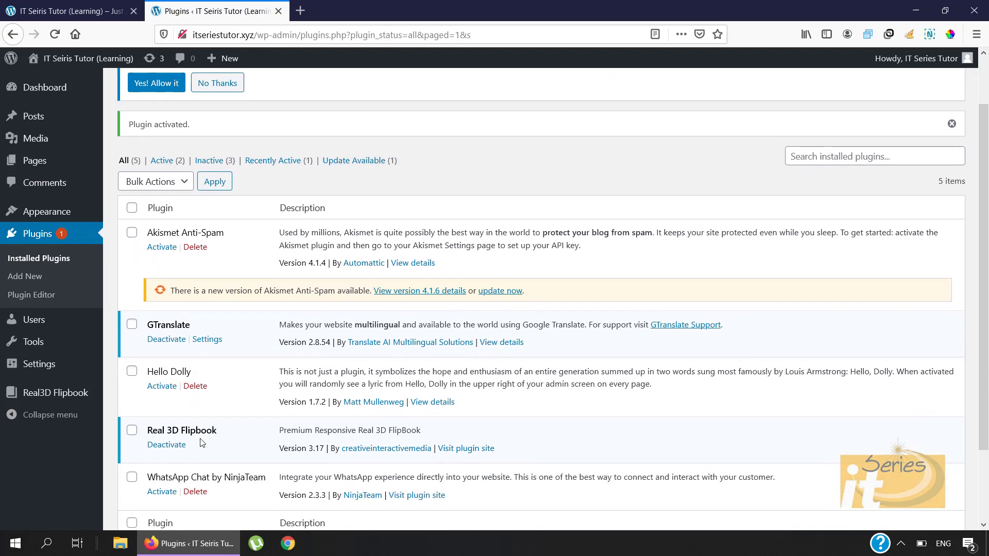
scroll(201, 442, "down", 1)
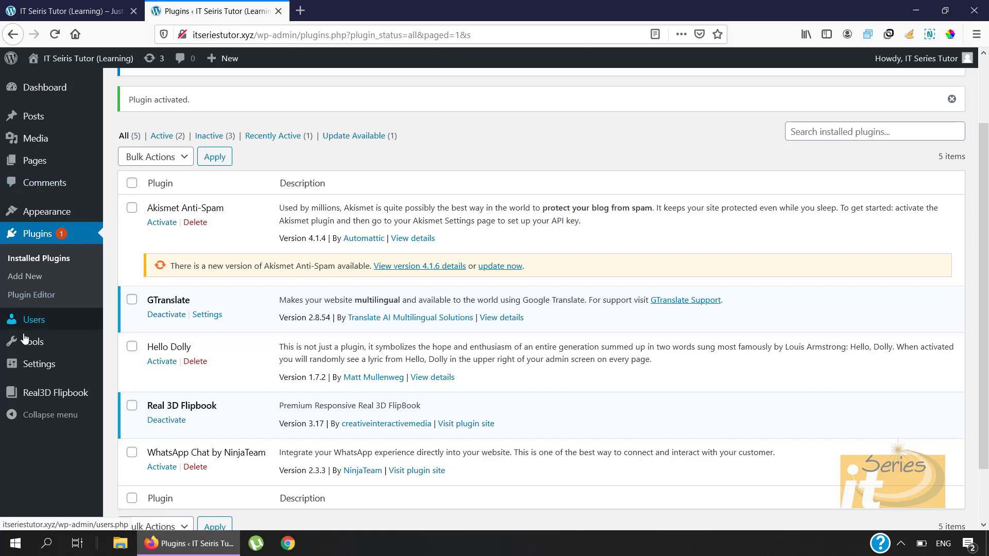
mouse_move(30, 365)
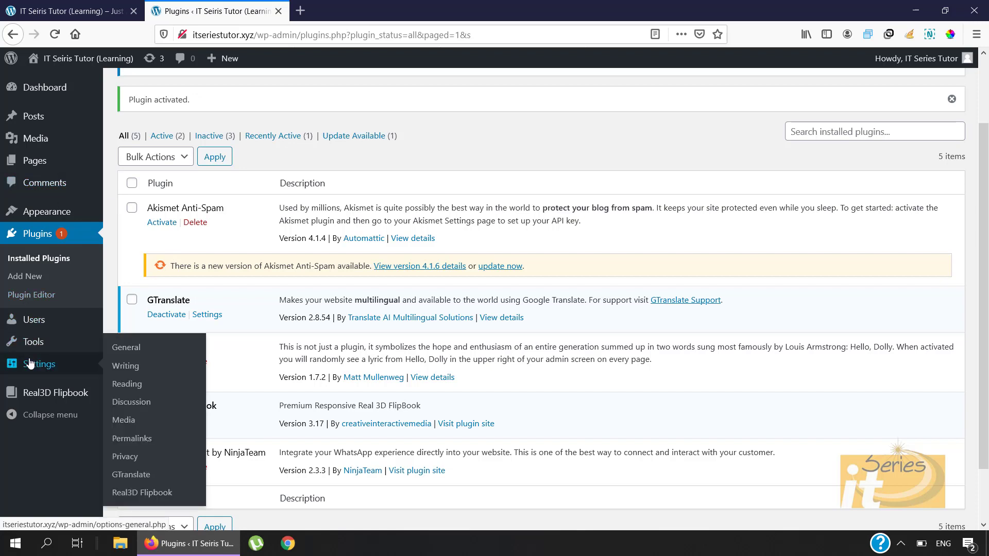
left_click(137, 478)
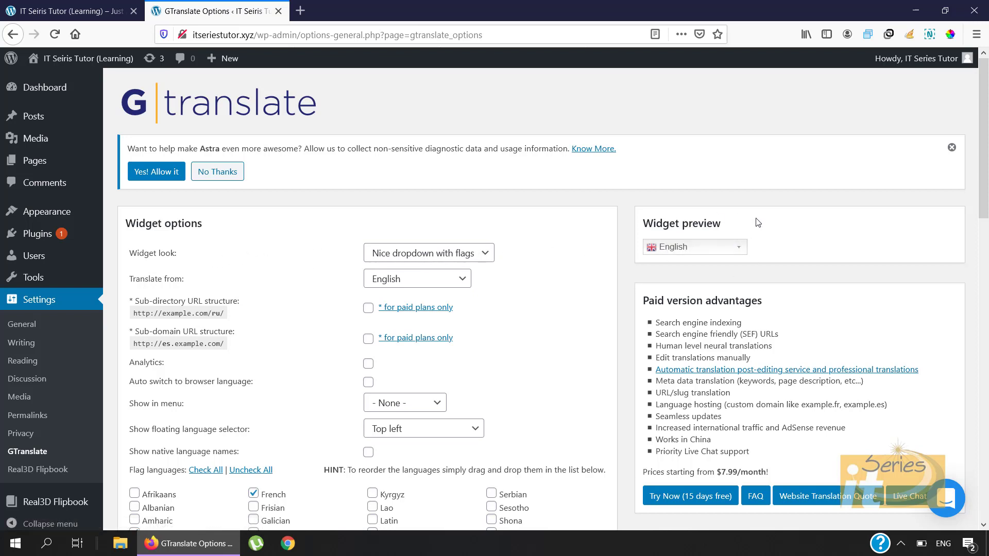
Step: Browse the languages in the GTranslate widget preview and check the live homepage's header for a language selector
left_click(742, 249)
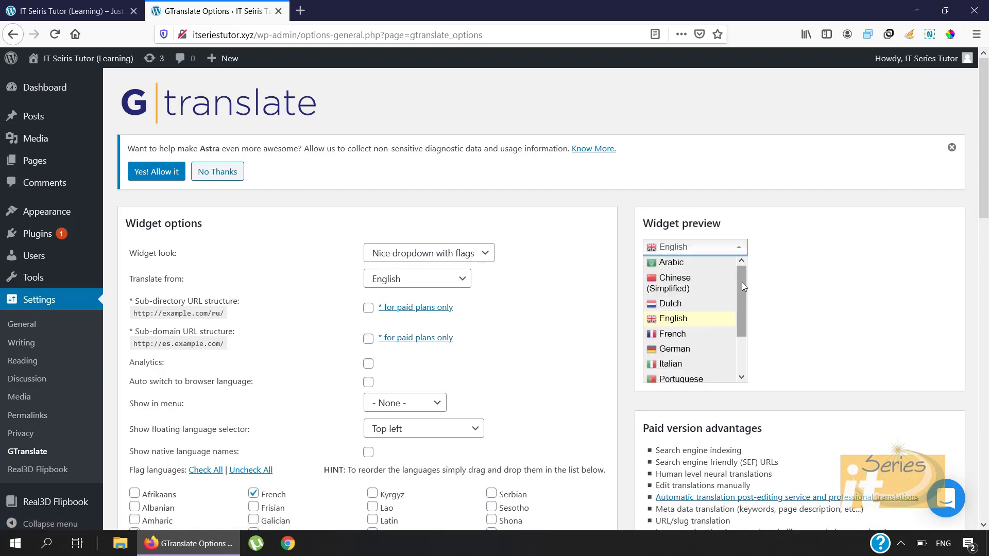
mouse_move(742, 283)
left_mouse_down()
mouse_move(741, 335)
mouse_move(742, 266)
left_mouse_up()
left_click(760, 240)
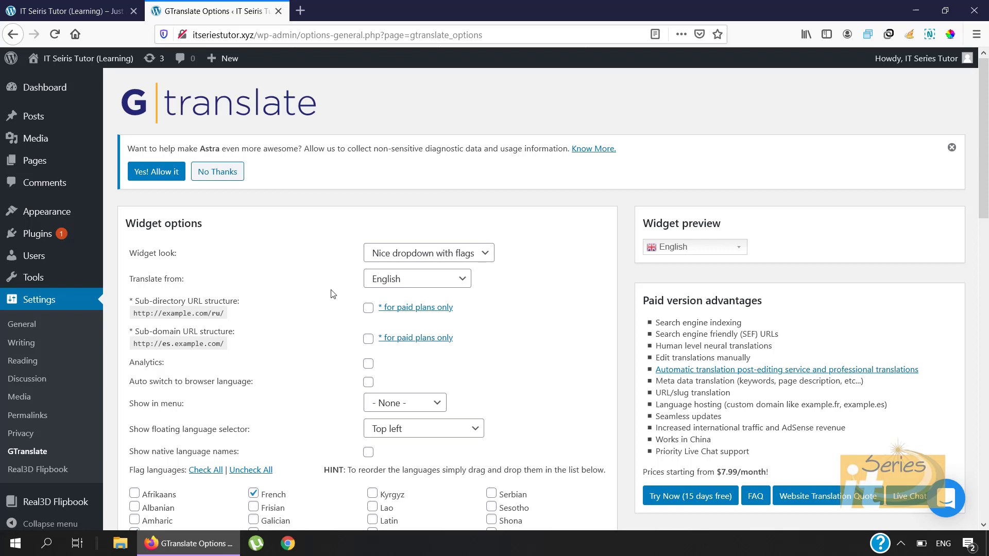
left_click(62, 8)
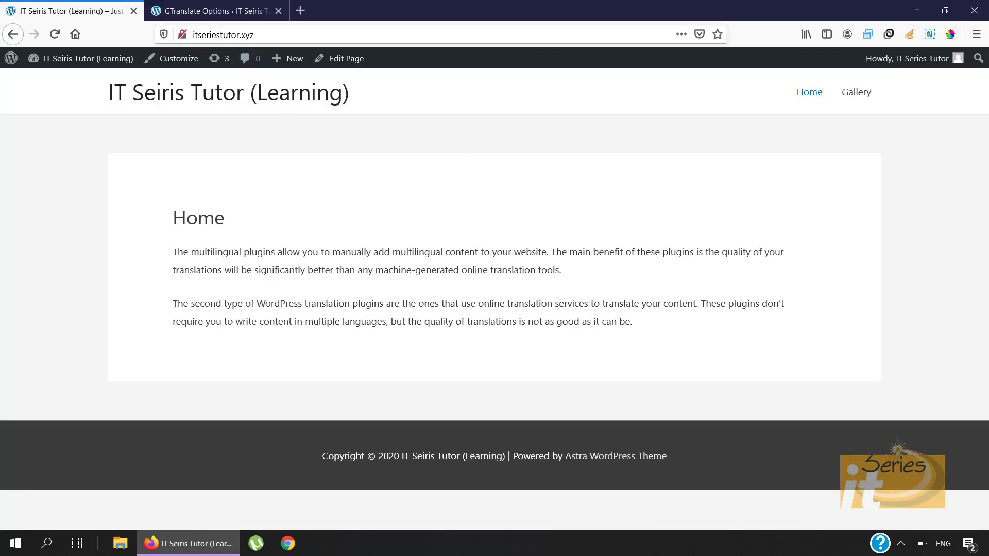
left_click(217, 11)
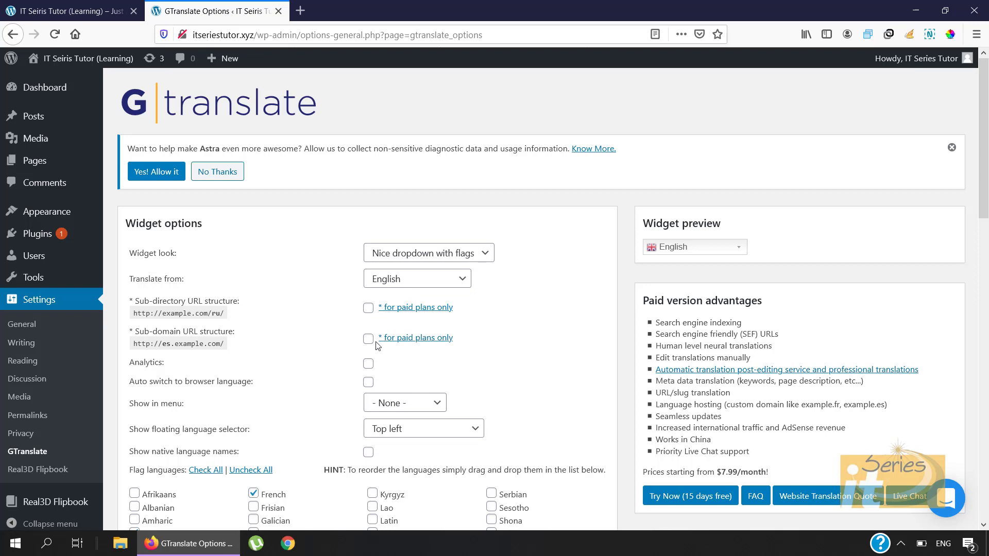
Step: Set the GTranslate widget to show in the Primary Menu and set the floating language selector to No
scroll(377, 345, "down", 3)
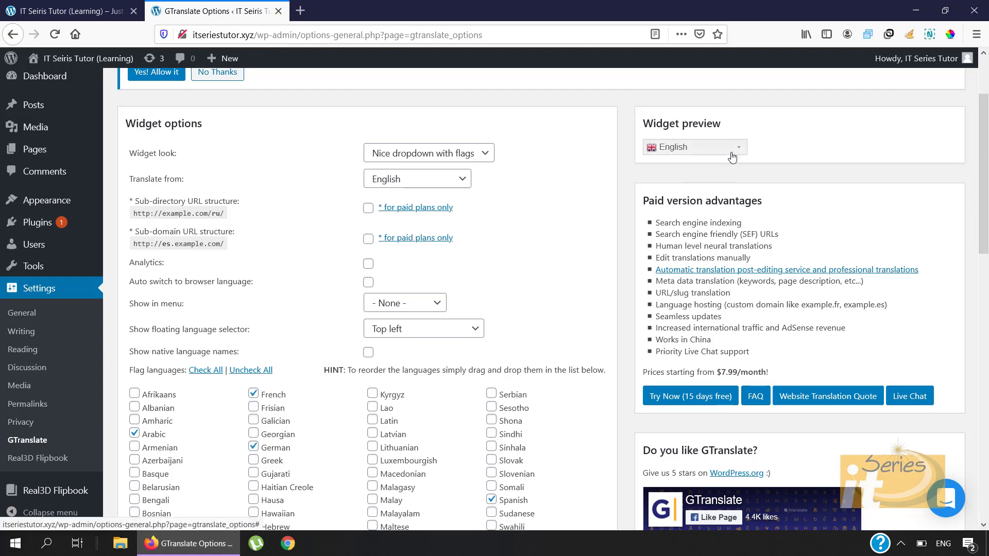
left_click(431, 308)
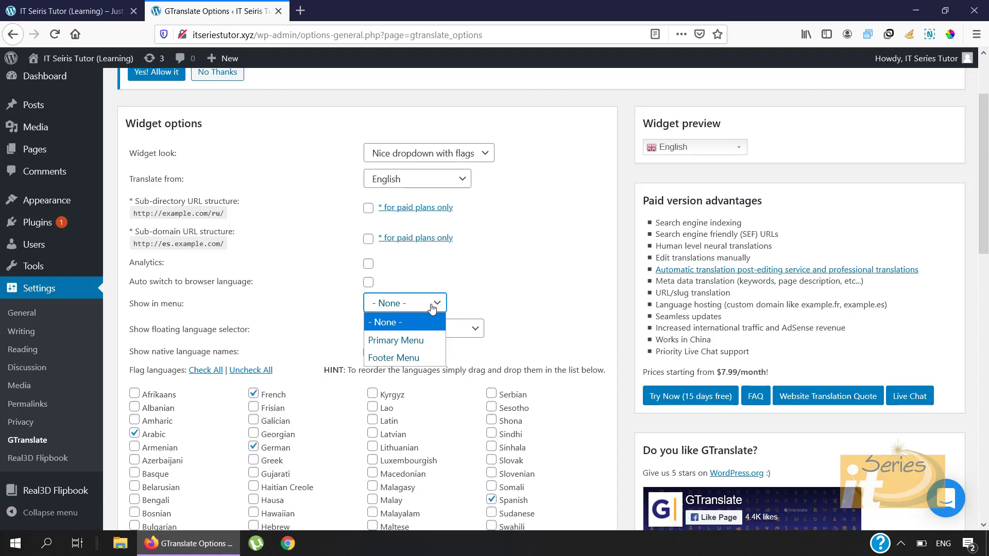
left_click(421, 344)
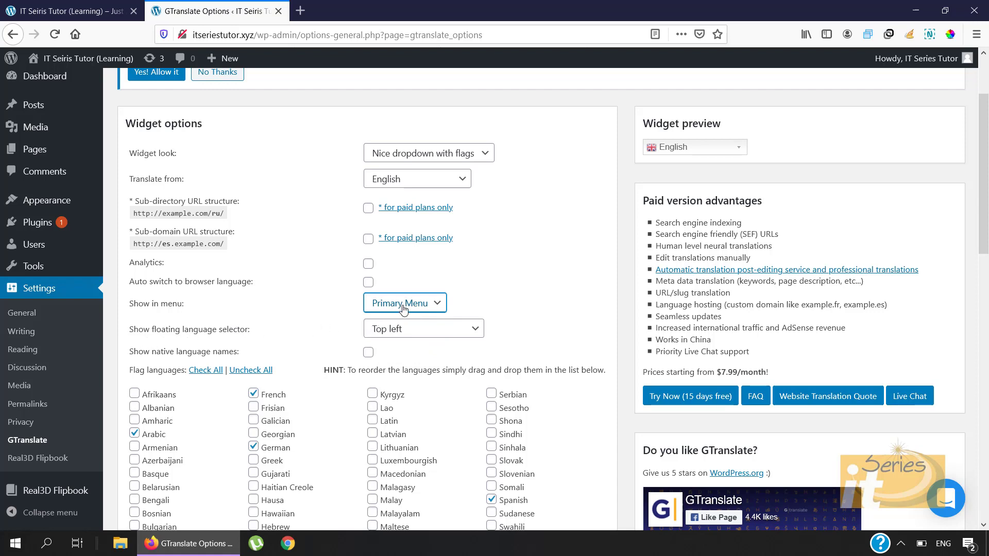
left_click(407, 334)
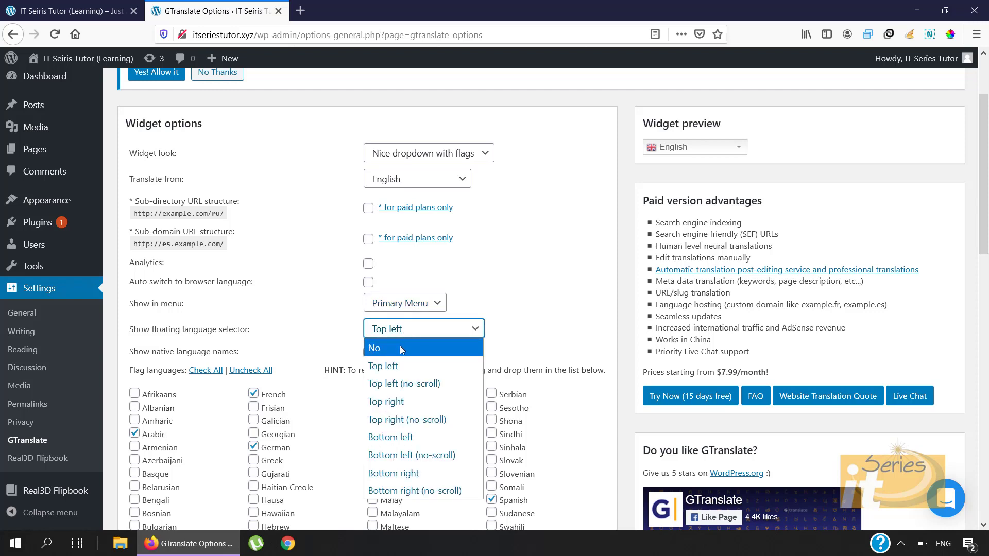
left_click(407, 346)
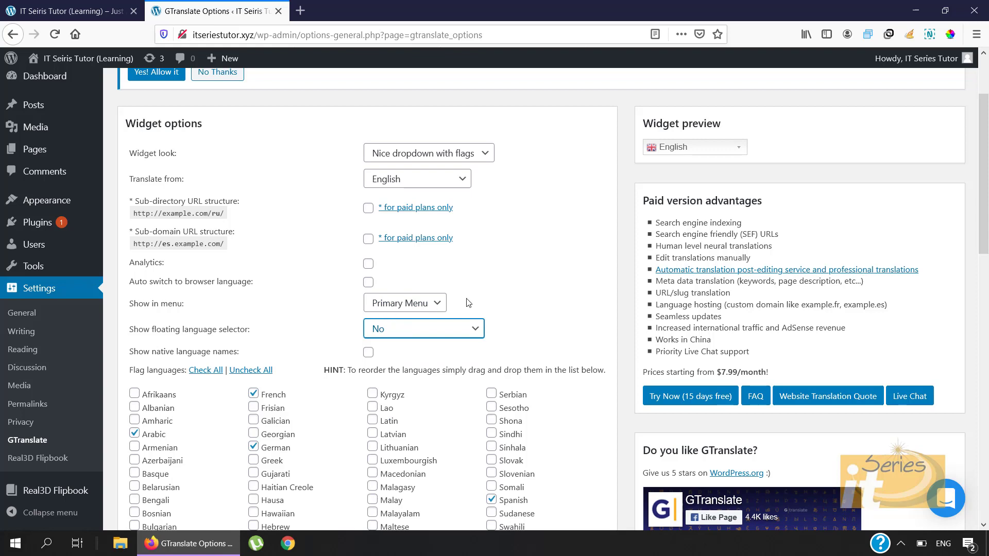
Step: Review the selected flag languages and save the GTranslate options
scroll(468, 302, "down", 3)
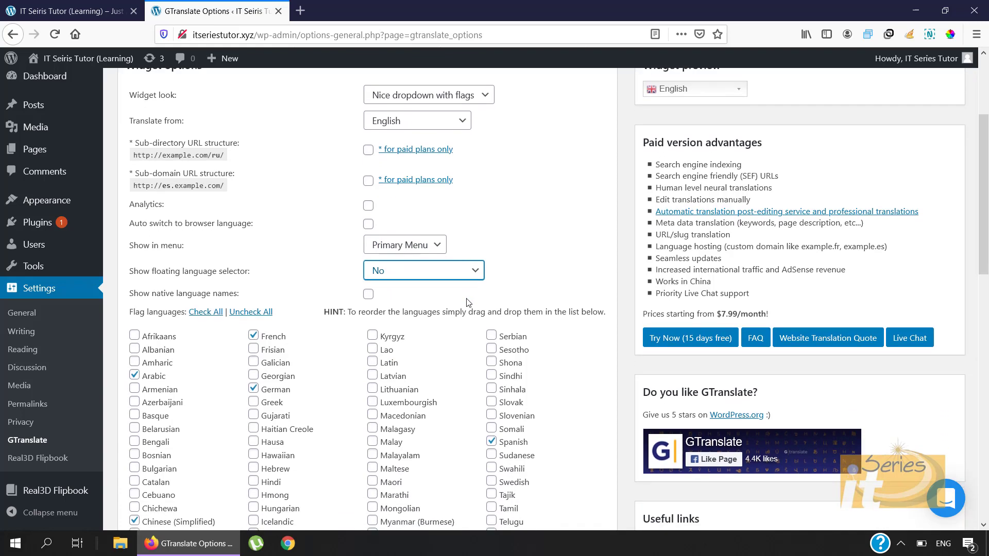
scroll(468, 302, "down", 2)
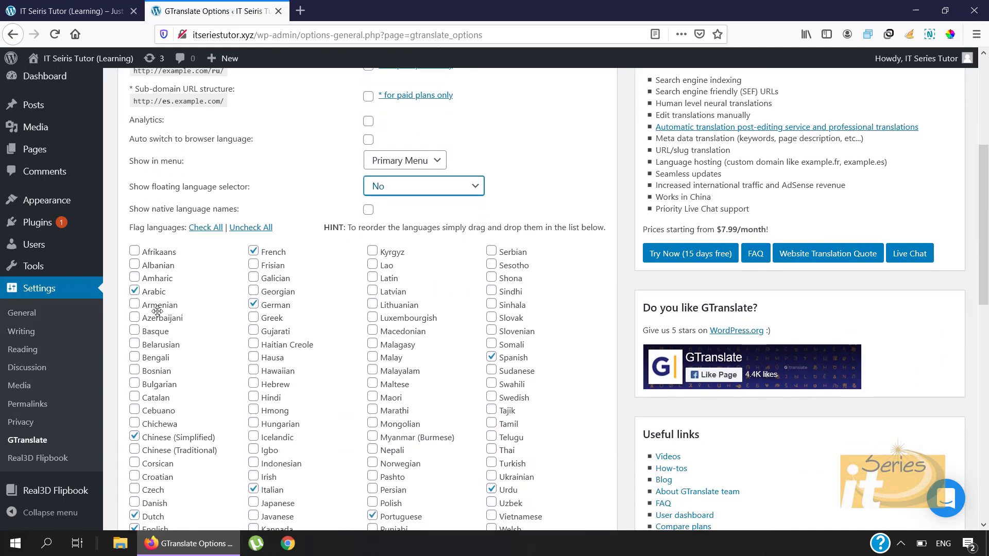
scroll(272, 393, "down", 2)
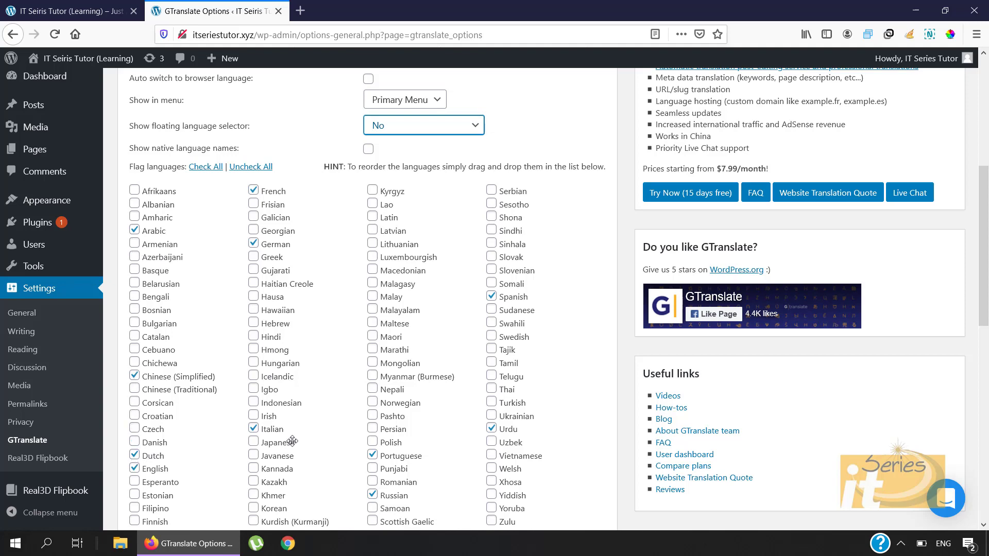
scroll(292, 441, "down", 3)
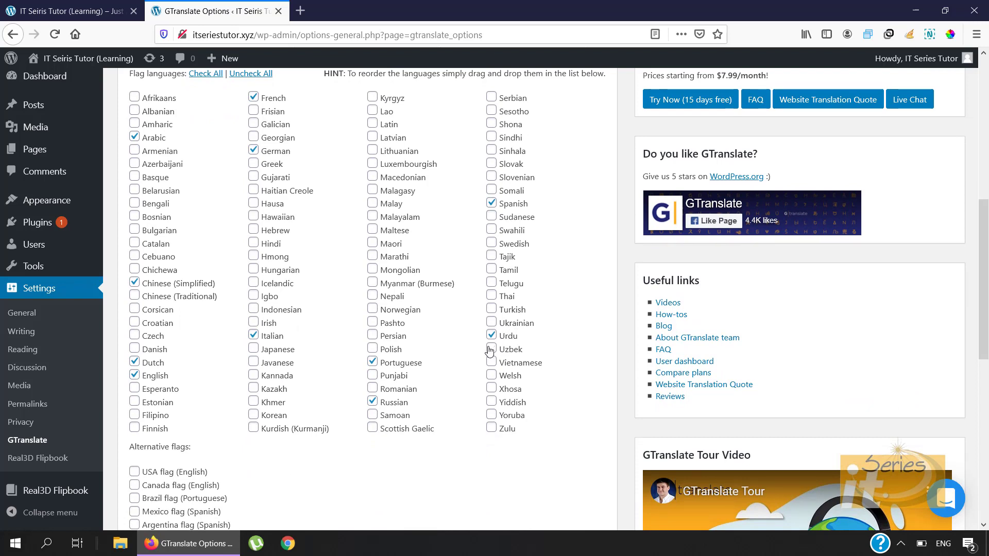
scroll(490, 351, "down", 10)
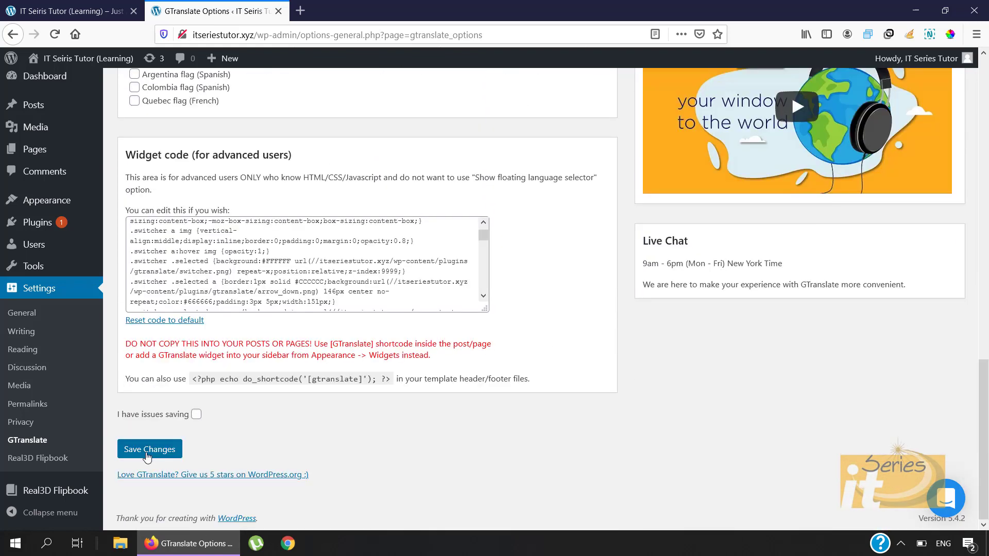
left_click(149, 449)
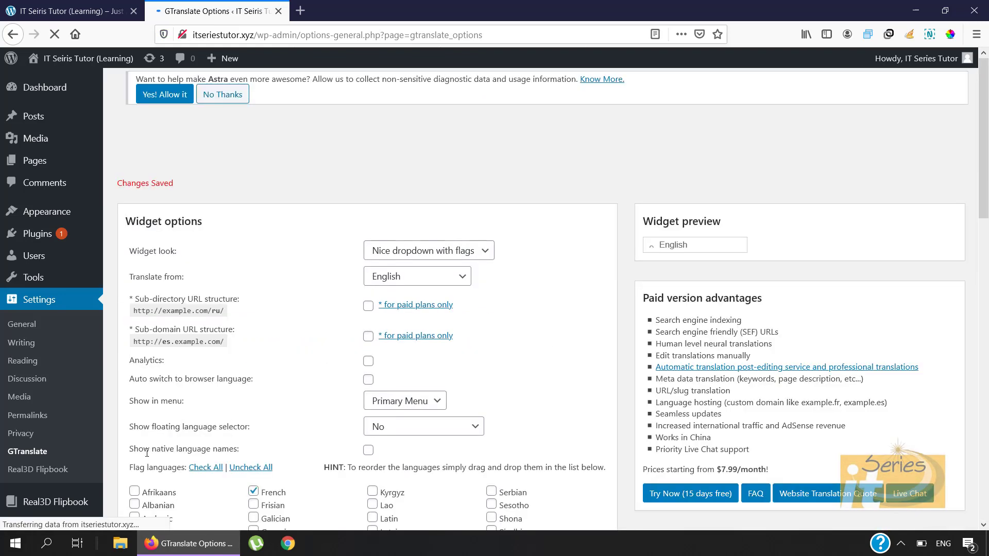
Step: Reload the live homepage itseriestutor.xyz to check the language selector in its menu
left_click(35, 11)
left_click(282, 32)
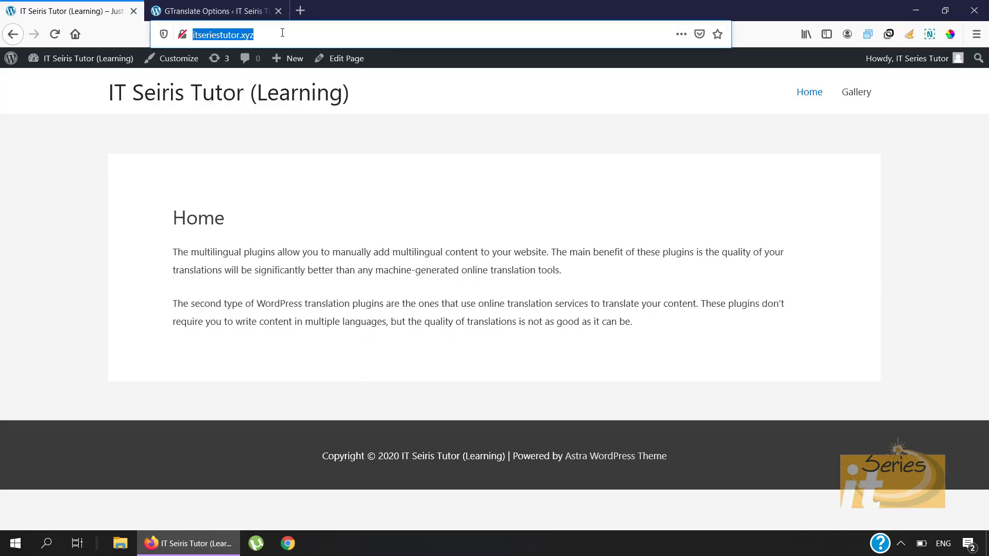
key("Return")
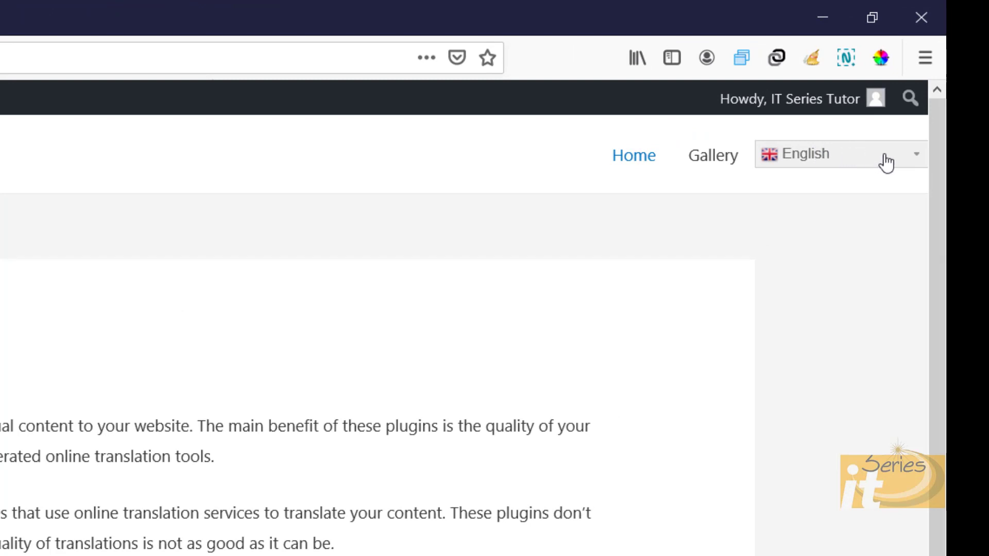
Step: Test the homepage's language selector by translating the page into Urdu and back into English
left_click(914, 163)
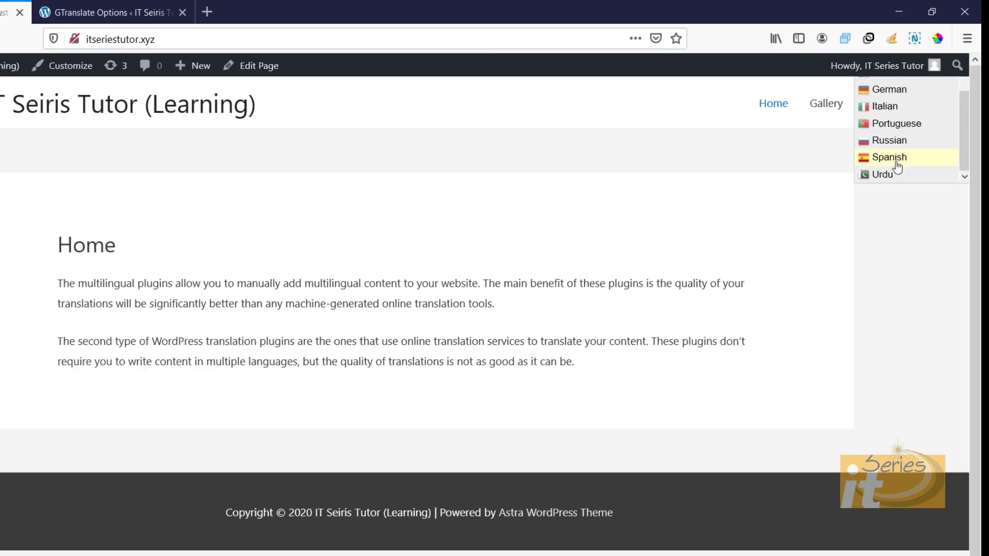
left_click(885, 174)
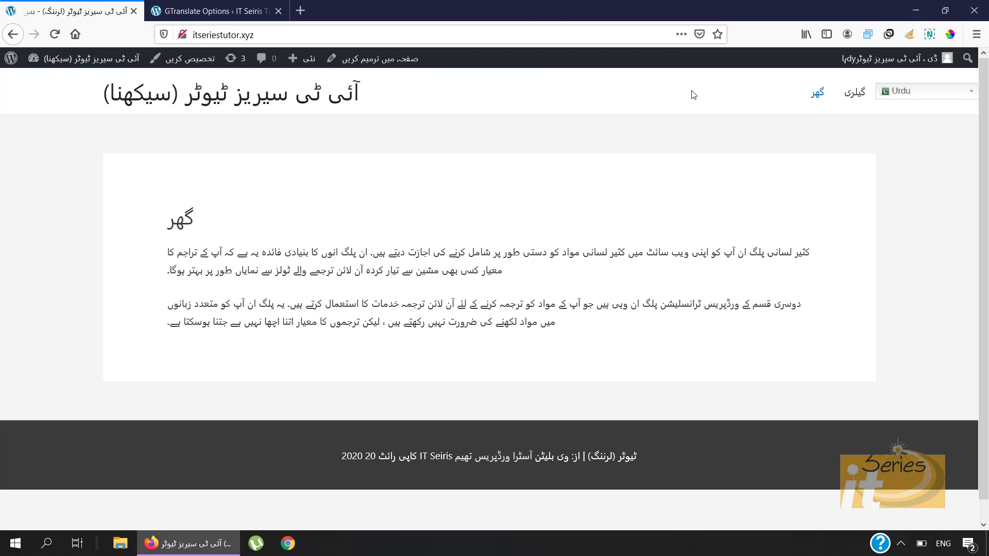
left_click(930, 92)
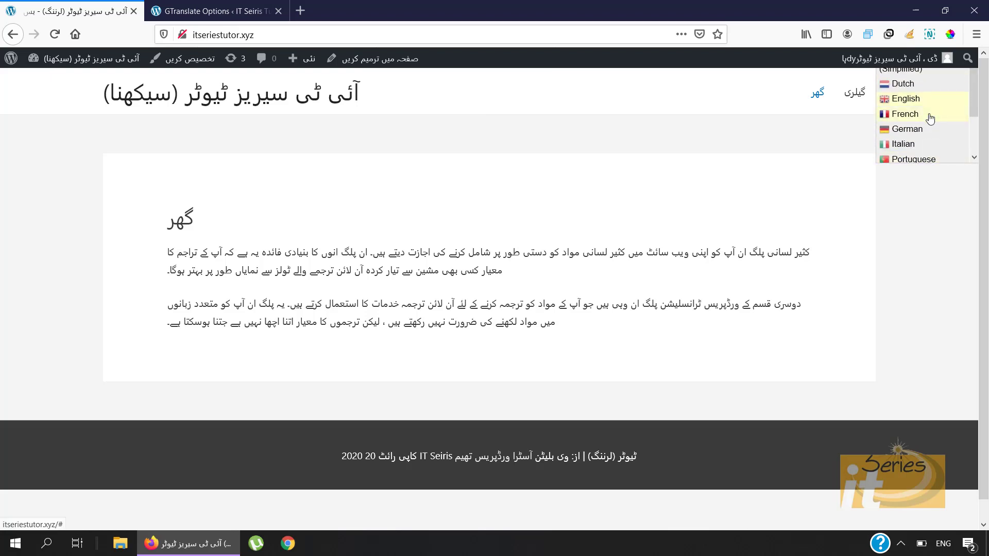
left_click(912, 89)
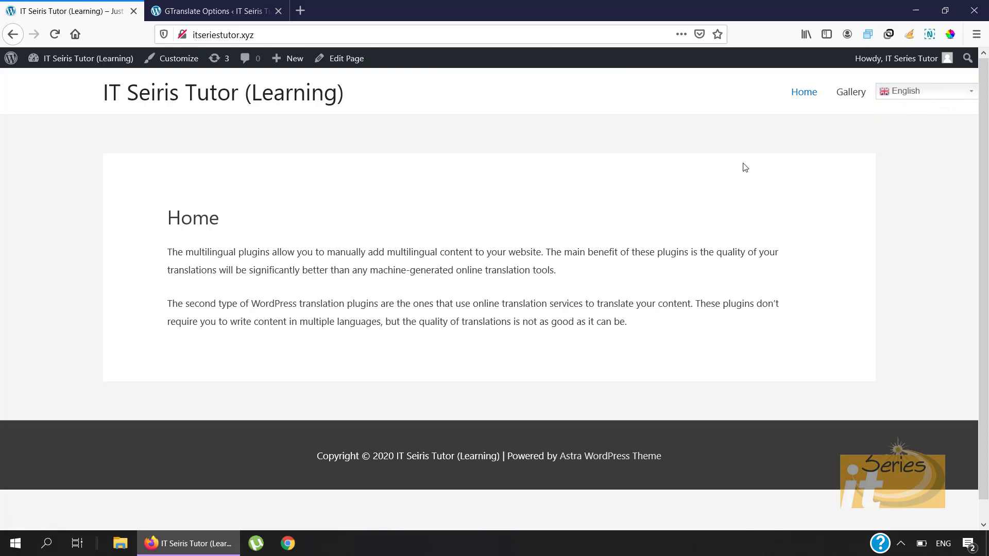
Step: In the GTranslate widget options, set Show in menu to None and the floating language selector to Bottom right
left_click(218, 12)
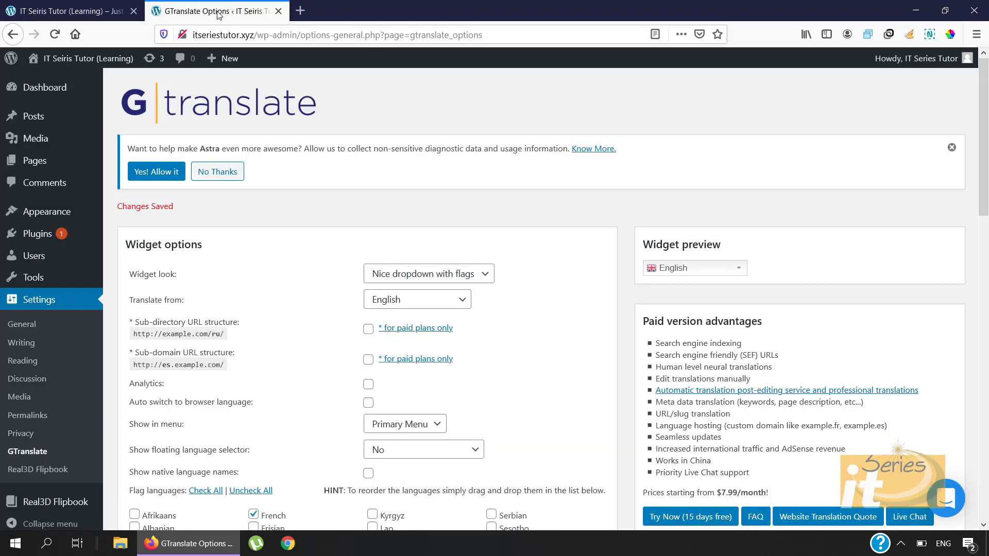
scroll(384, 417, "down", 2)
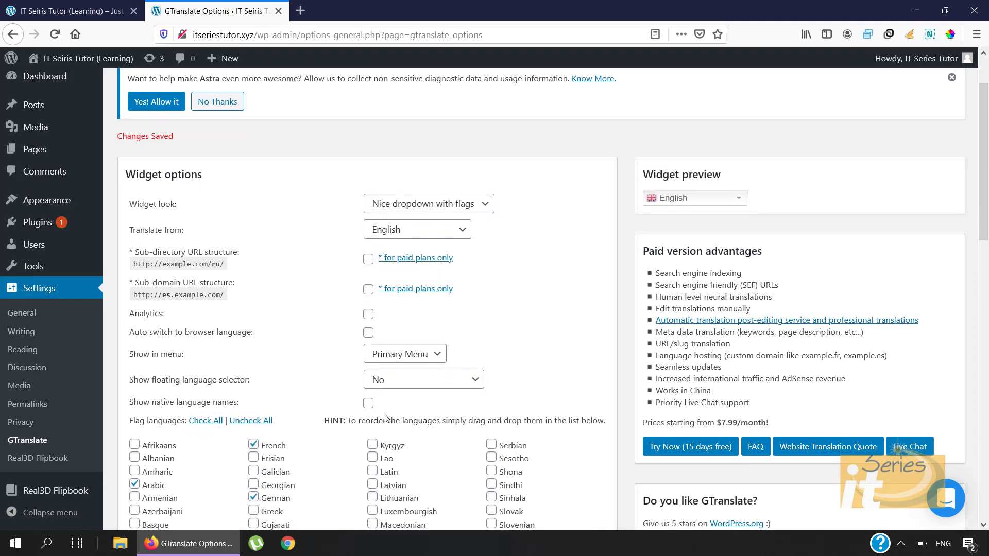
left_click(411, 363)
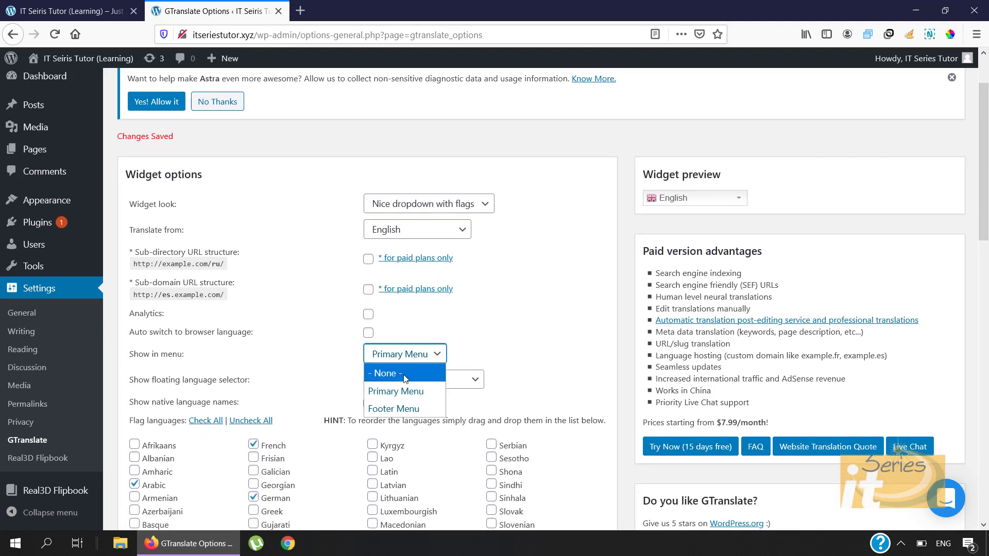
left_click(403, 371)
left_click(373, 383)
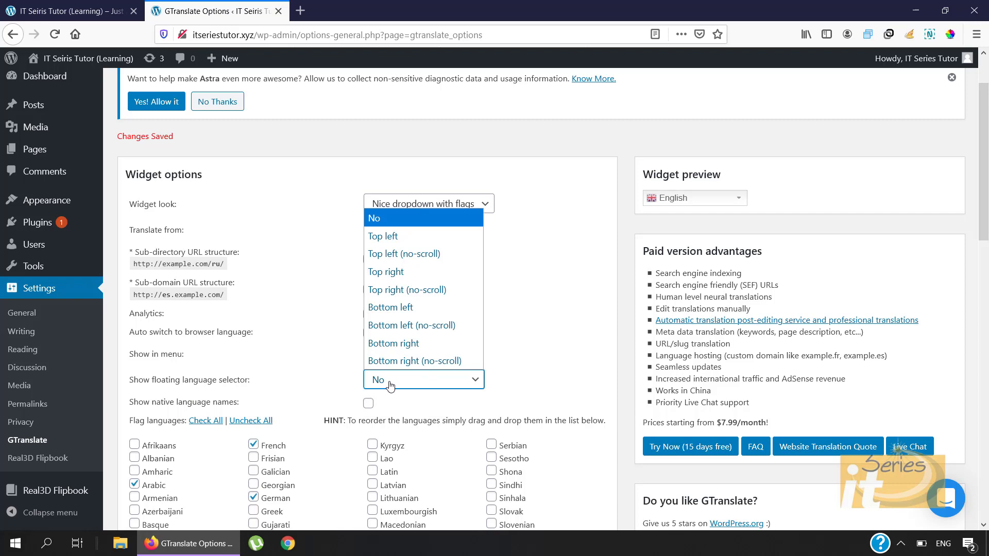
left_click(392, 343)
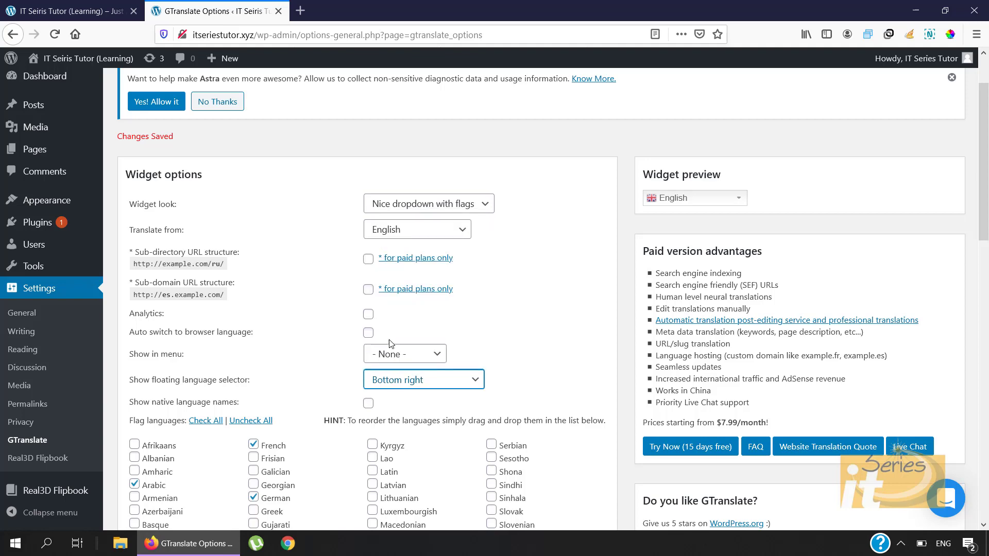
Step: Save the changed GTranslate widget options
scroll(205, 263, "down", 10)
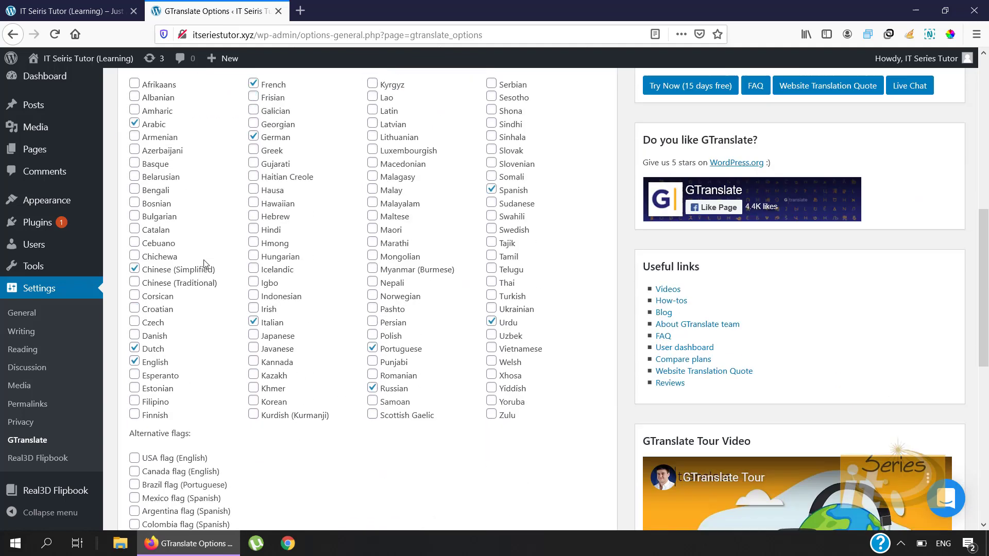
scroll(155, 441, "down", 5)
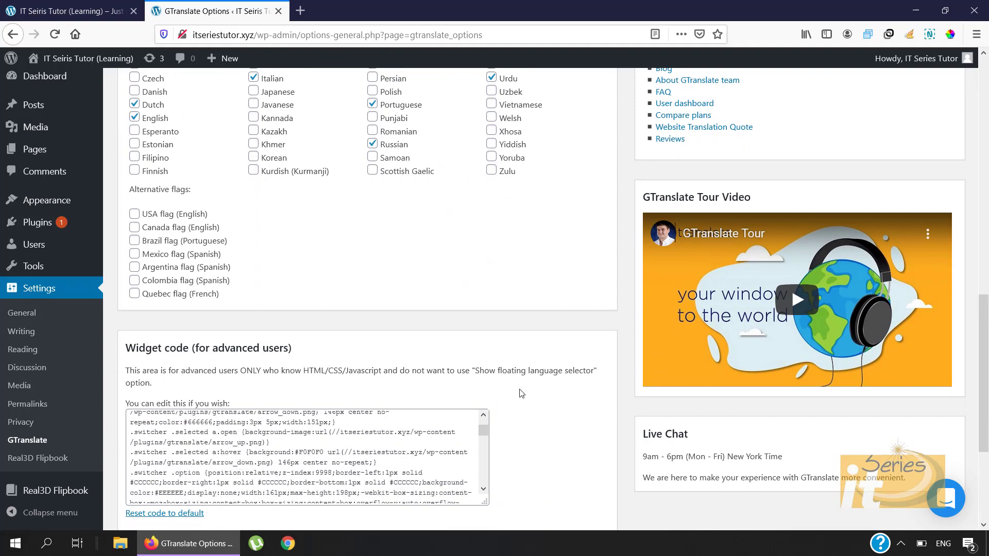
scroll(520, 393, "down", 3)
left_click(149, 452)
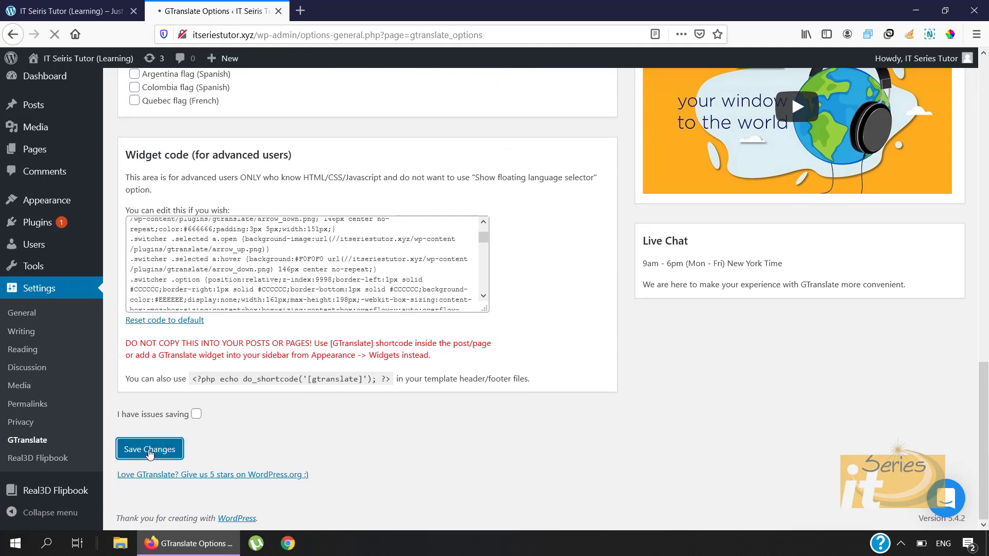
Step: Reload the live homepage itseriestutor.xyz and open the language list of its floating selector
left_click(72, 11)
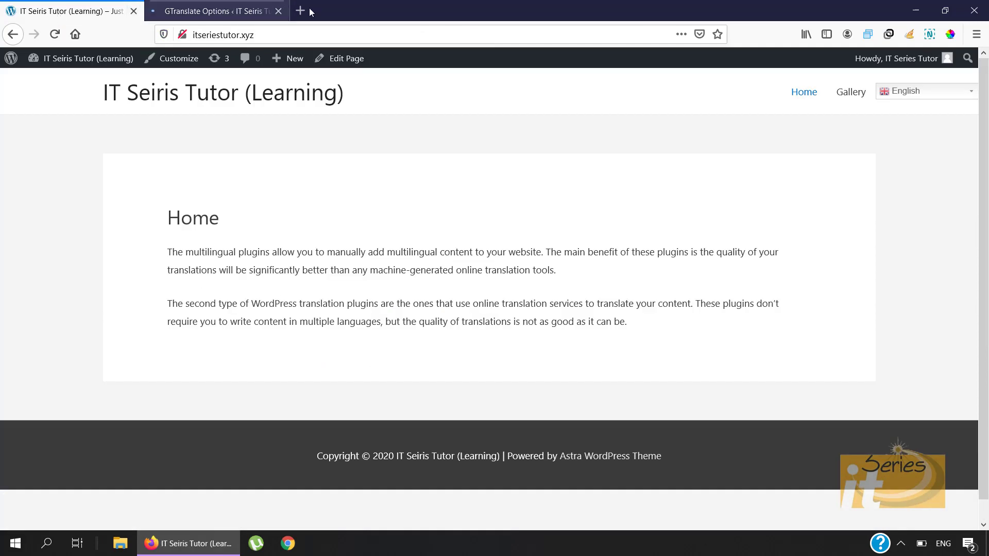
left_click(337, 30)
key("Return")
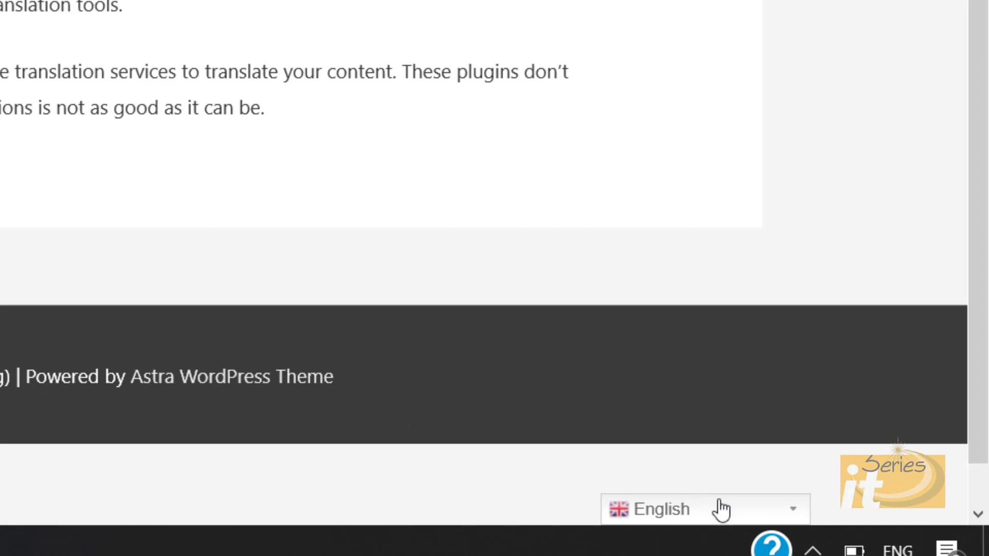
left_click(788, 511)
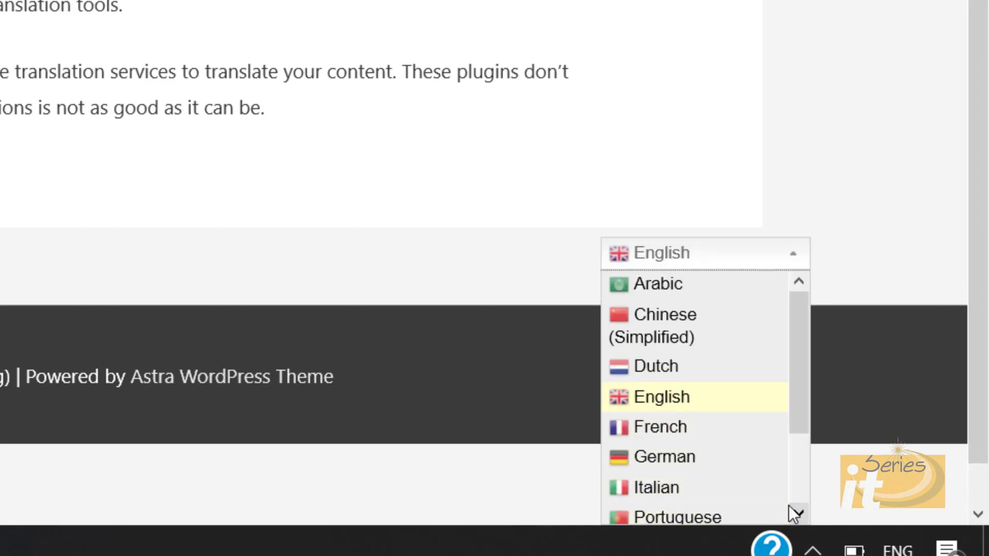